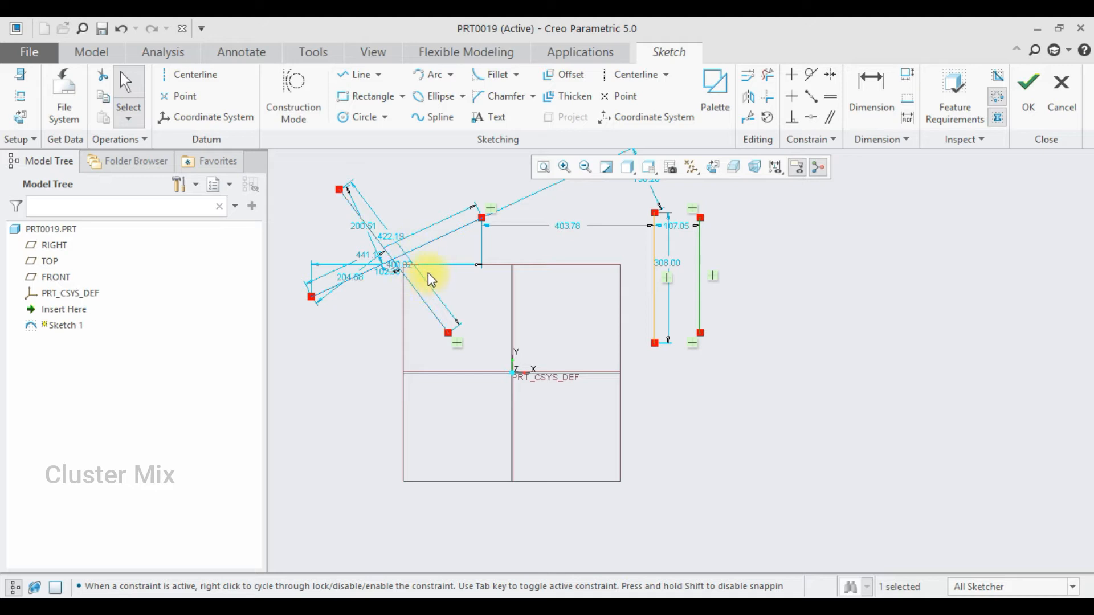
# Toggle the open-end highlighting off and back on to examine the sketched lines' loose endpoints
pyautogui.scroll(-2, 450, 331)
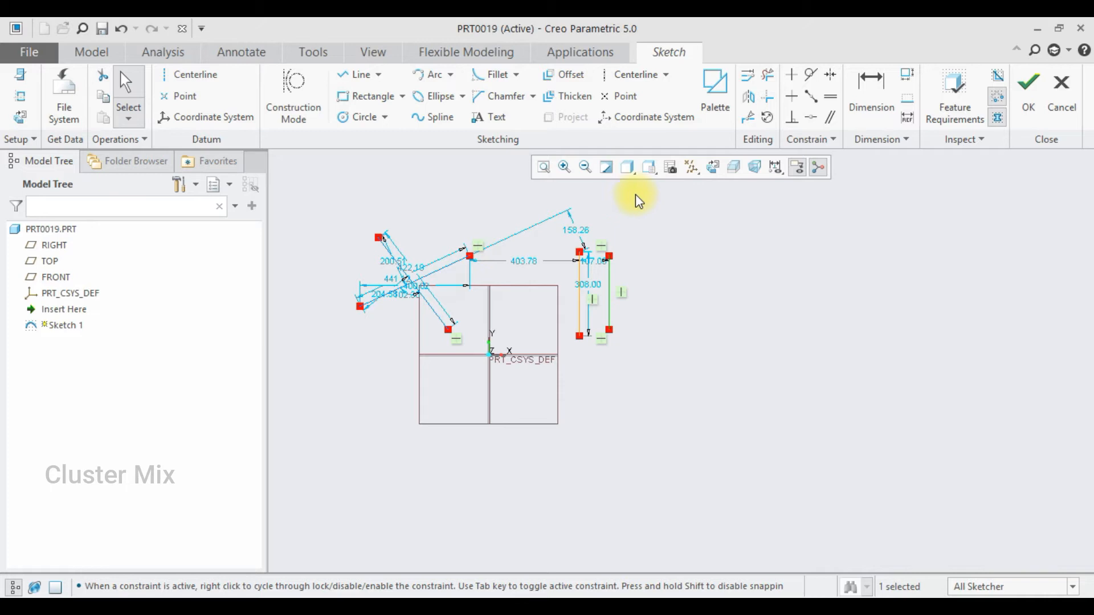
pyautogui.click(1000, 97)
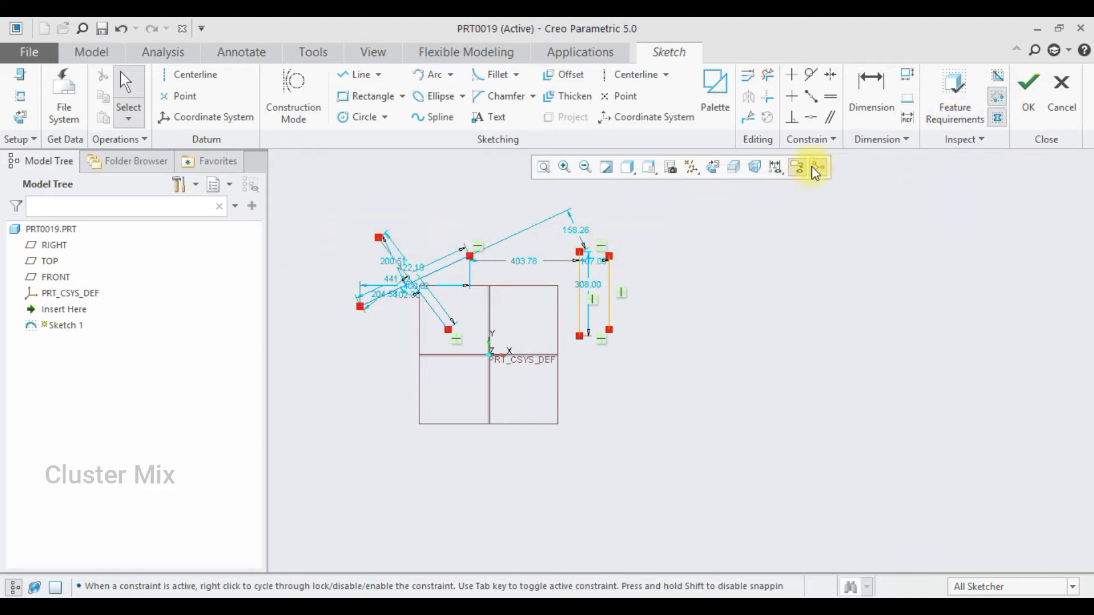
pyautogui.click(1003, 97)
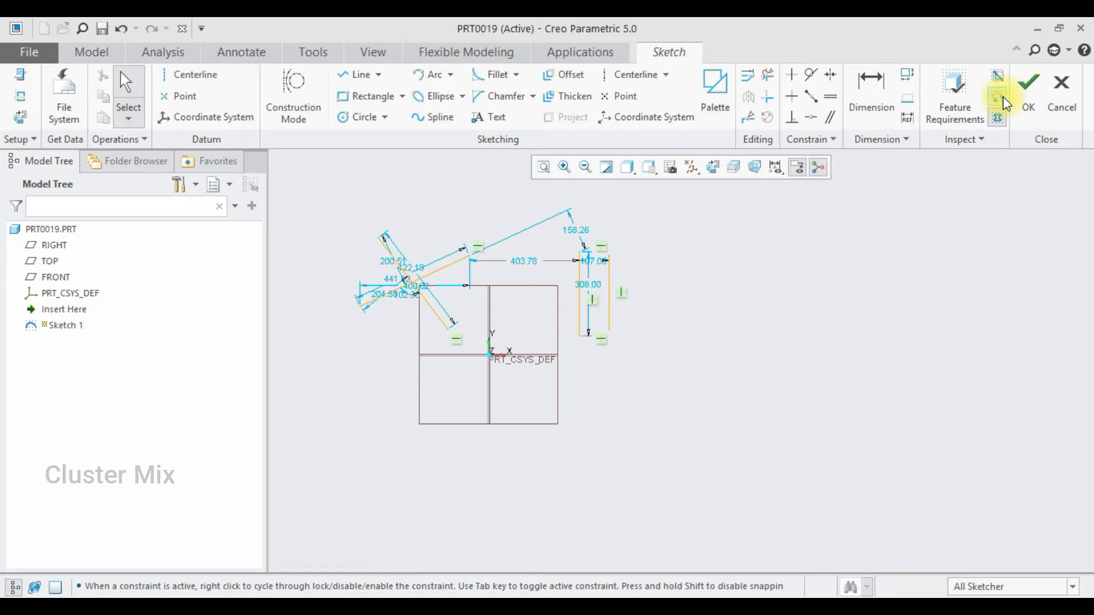
pyautogui.click(1003, 97)
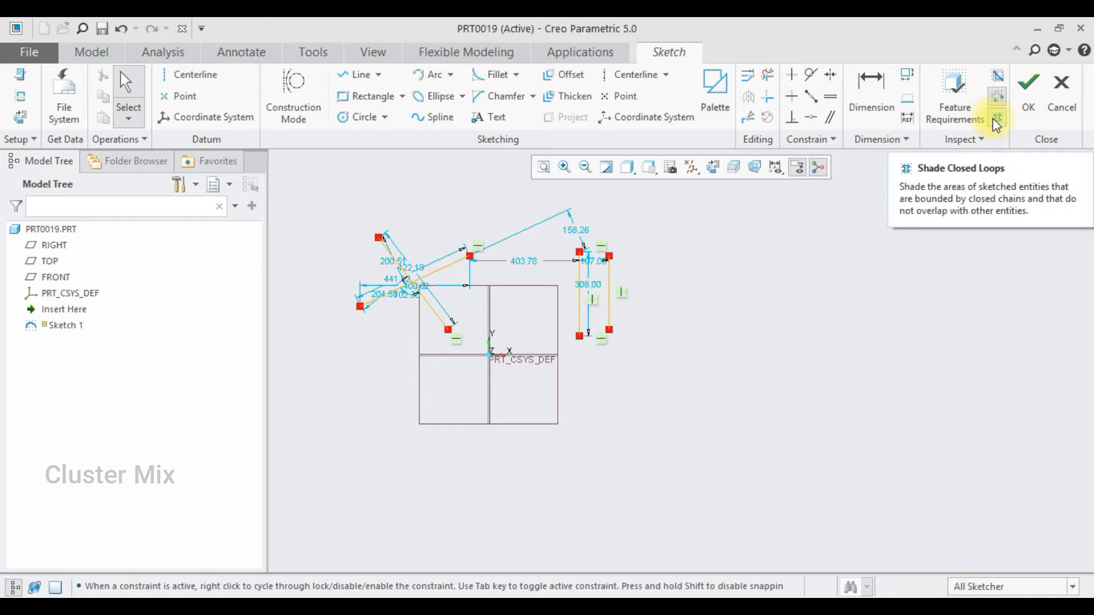
# Connect the ends of the two vertical lines with lines to form a closed loop, and toggle its closed-loop shading off and on
pyautogui.click(996, 119)
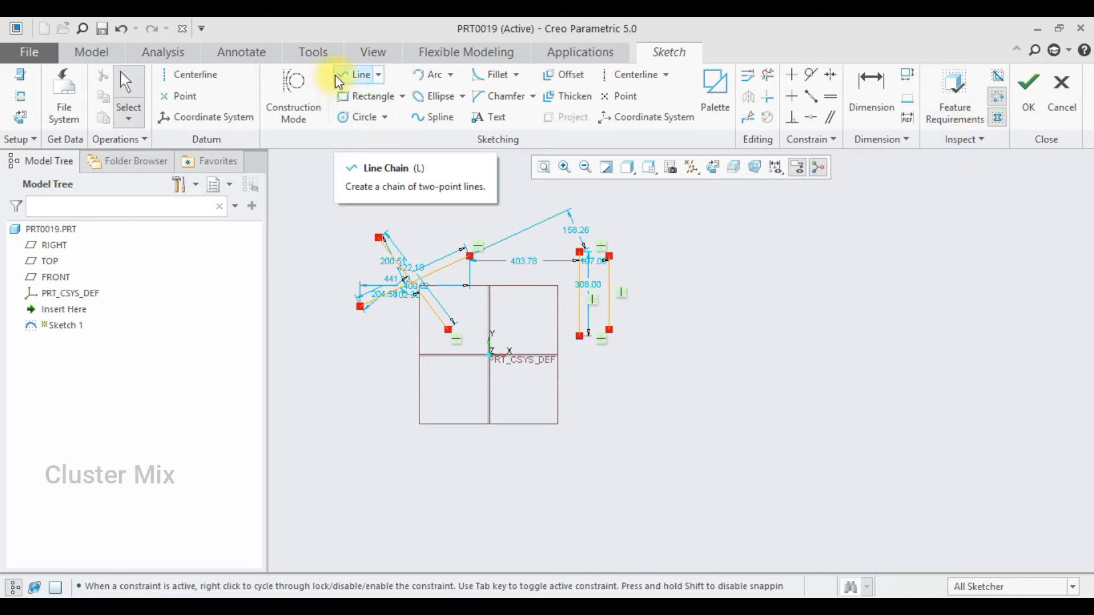
pyautogui.click(352, 75)
pyautogui.click(581, 252)
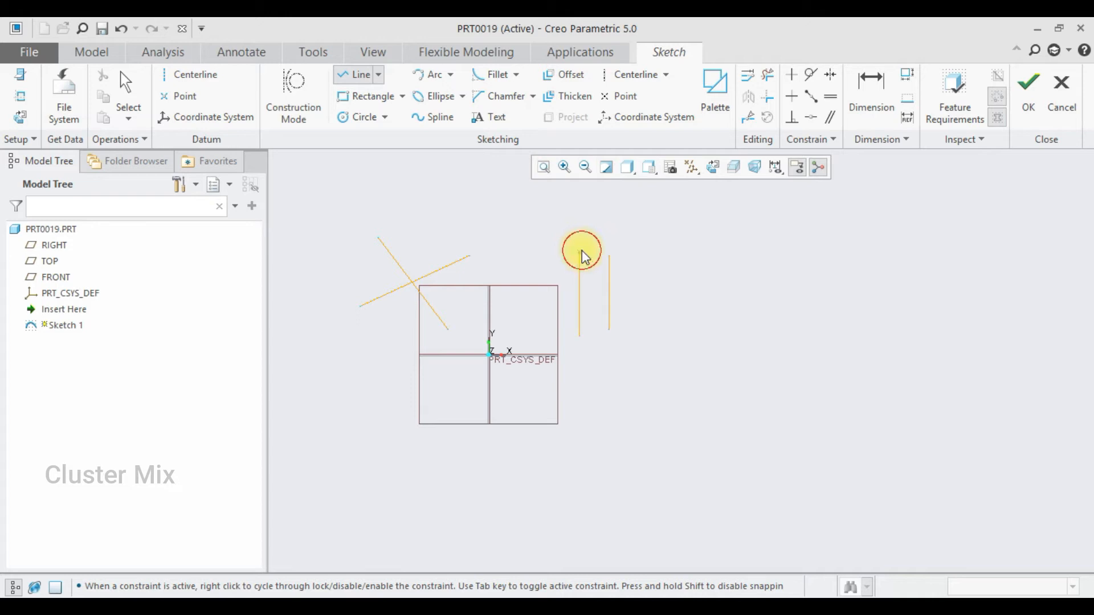
pyautogui.click(608, 254)
pyautogui.click(609, 329)
pyautogui.middleClick(610, 329)
pyautogui.click(580, 338)
pyautogui.click(610, 331)
pyautogui.middleClick(611, 330)
pyautogui.middleClick(611, 330)
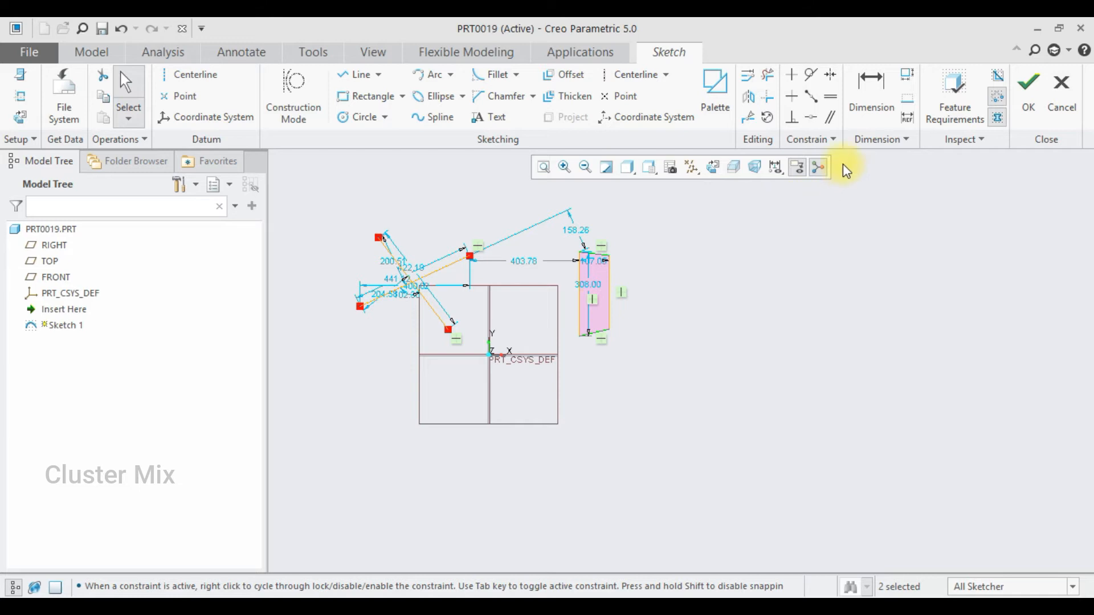
pyautogui.click(1002, 114)
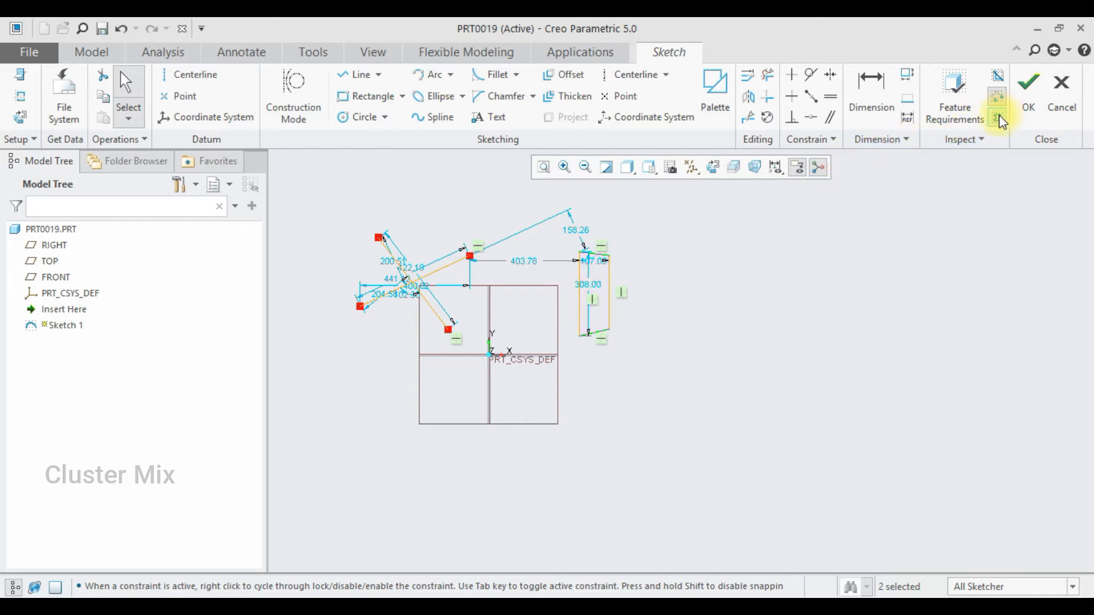
pyautogui.click(999, 115)
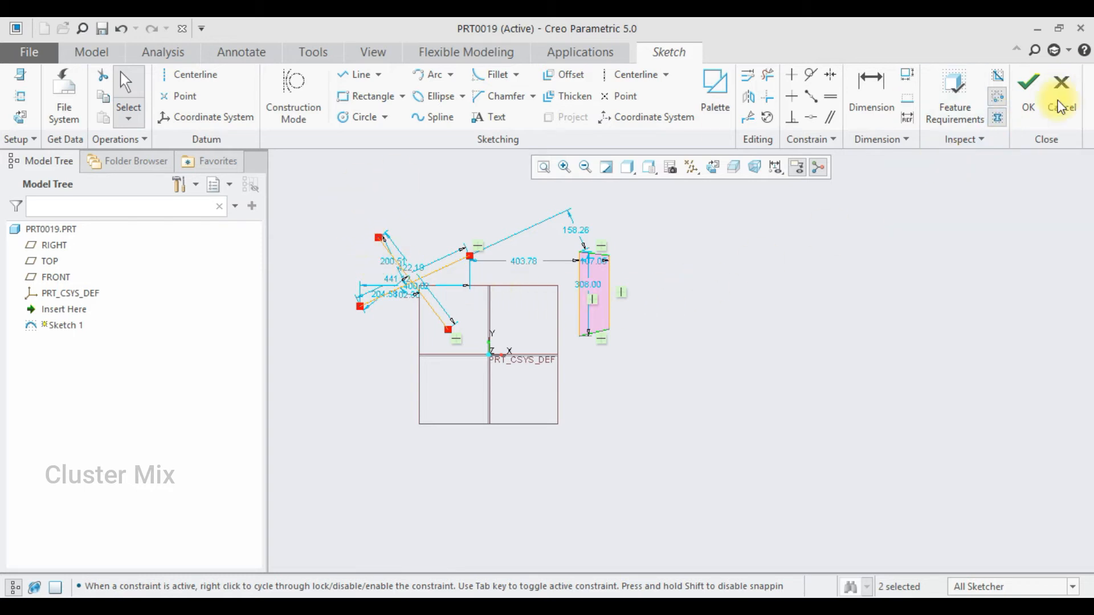
# Inspect the intersection point coordinates of the two crossing slanted lines
pyautogui.click(961, 142)
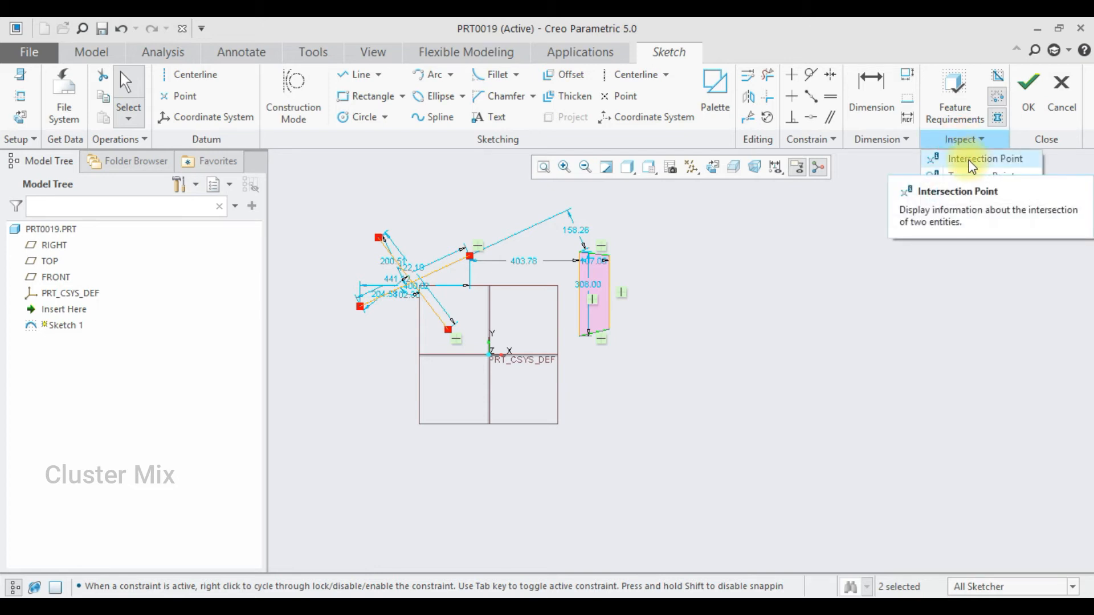
pyautogui.click(969, 160)
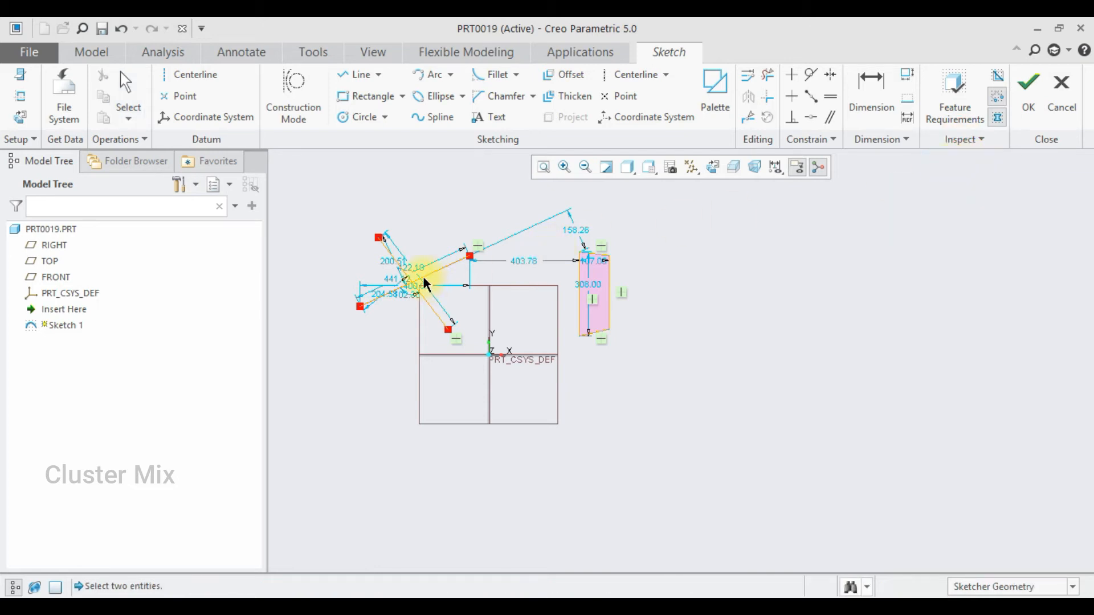
pyautogui.click(434, 265)
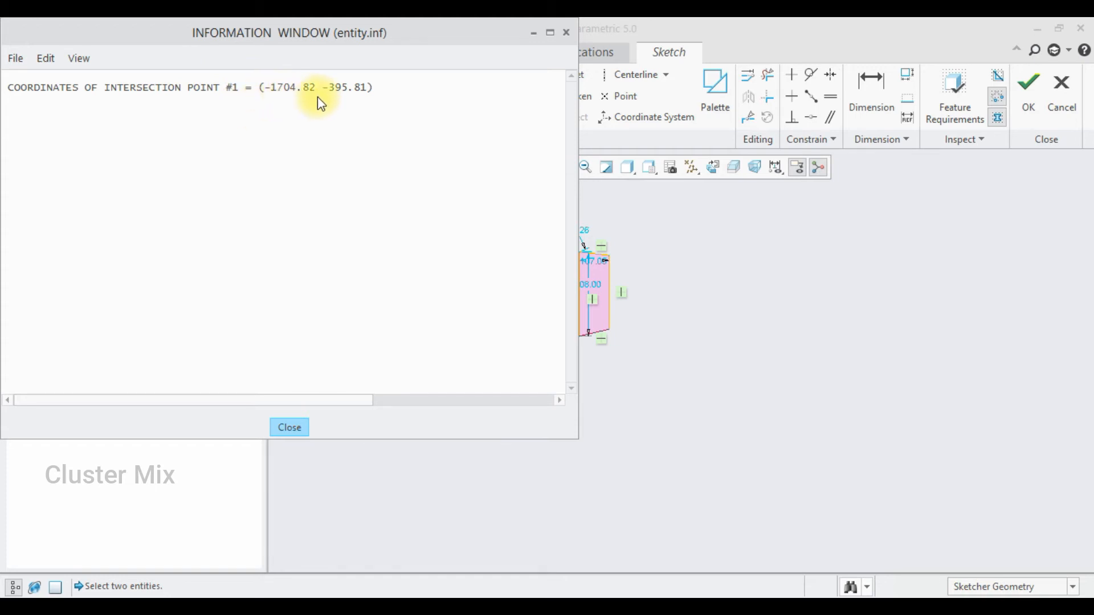
pyautogui.click(290, 429)
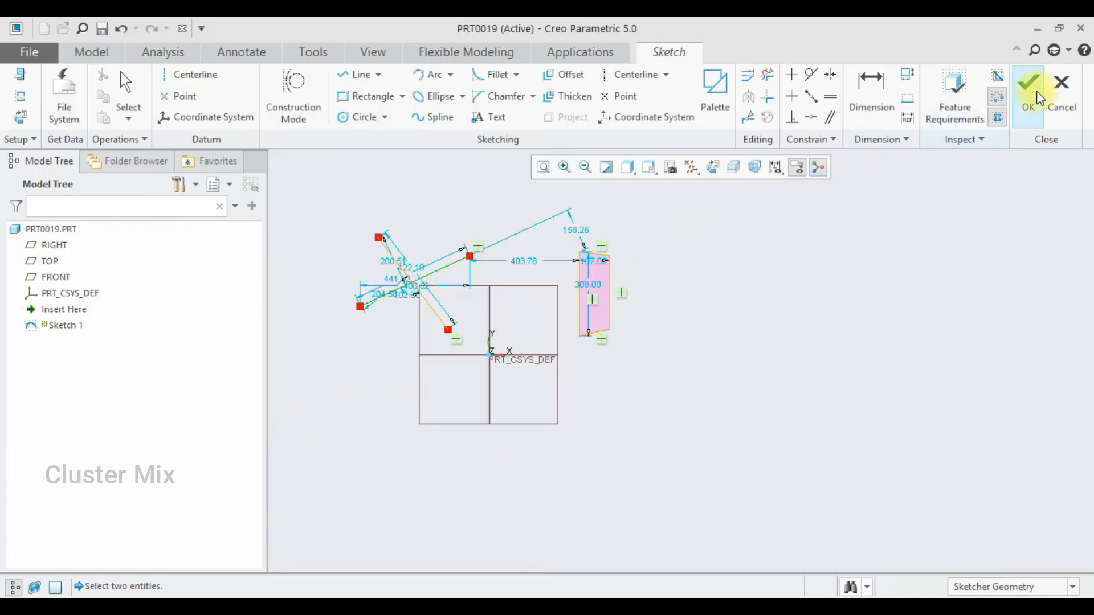
# Delete all the sketched geometry, leaving only the reference planes and coordinate system
pyautogui.middleClick(344, 184)
pyautogui.moveTo(321, 187)
pyautogui.mouseDown()
pyautogui.moveTo(710, 398)
pyautogui.moveTo(750, 435)
pyautogui.mouseUp()
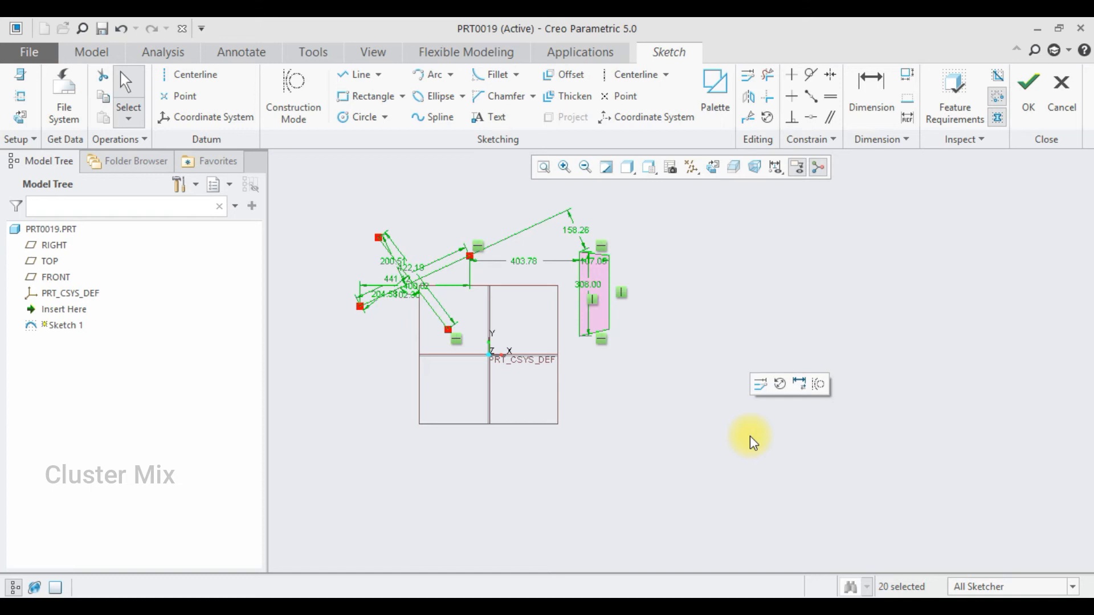
pyautogui.press('Delete')
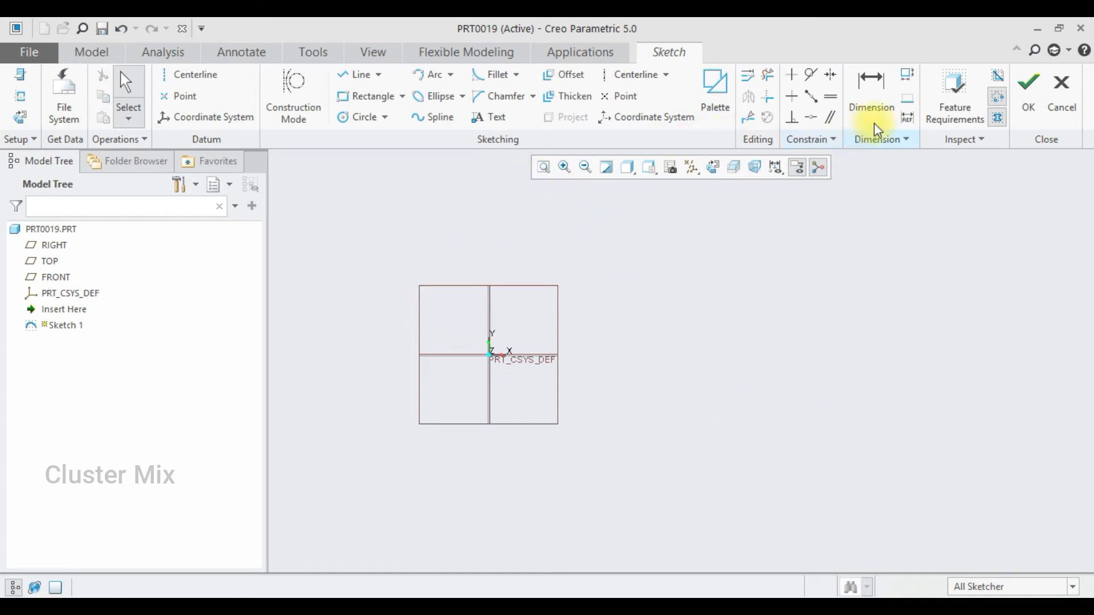
# Sketch a circle about 453 in diameter centred on the coordinate system origin
pyautogui.click(968, 140)
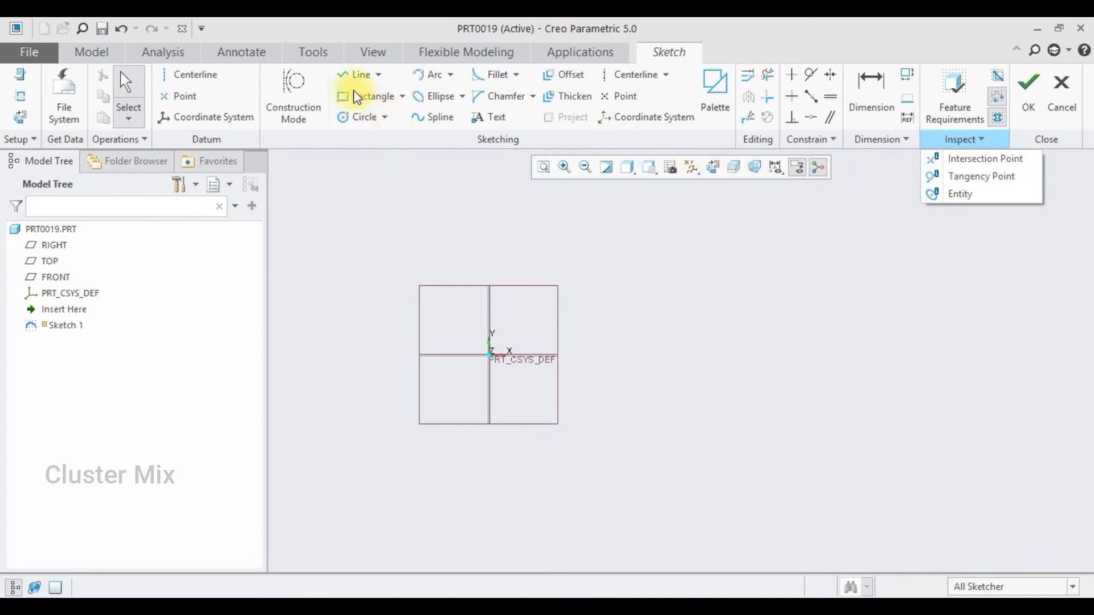
pyautogui.click(354, 119)
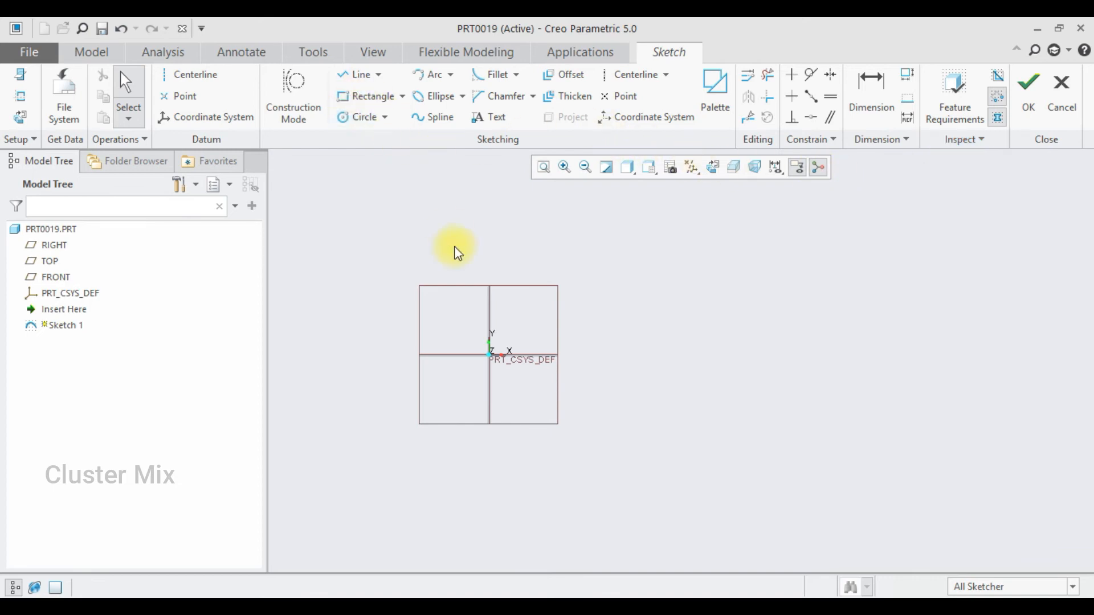
pyautogui.click(345, 118)
pyautogui.click(490, 355)
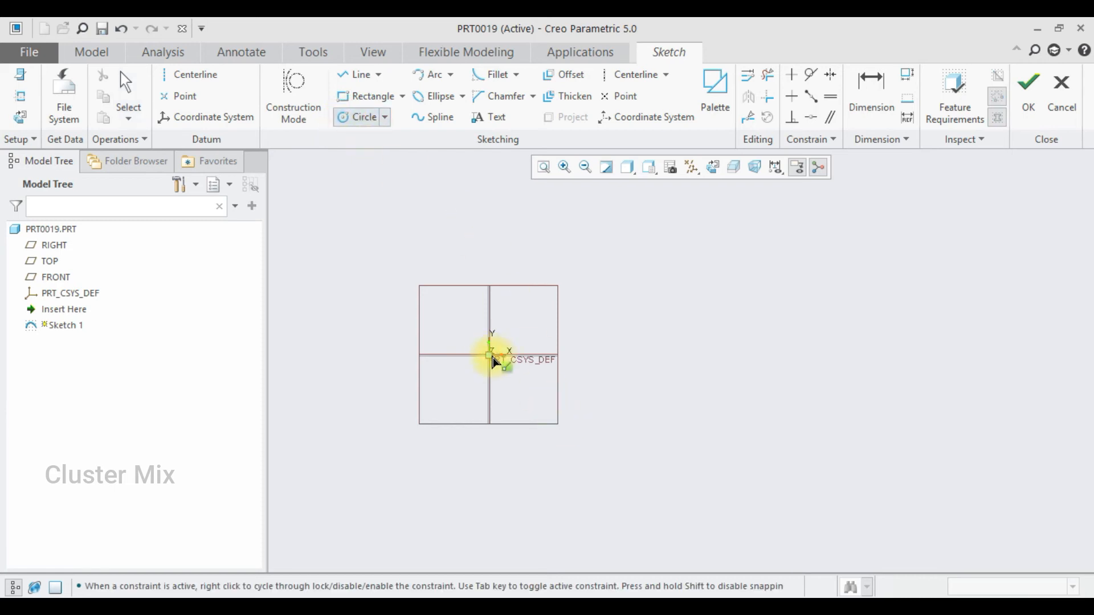
pyautogui.click(451, 309)
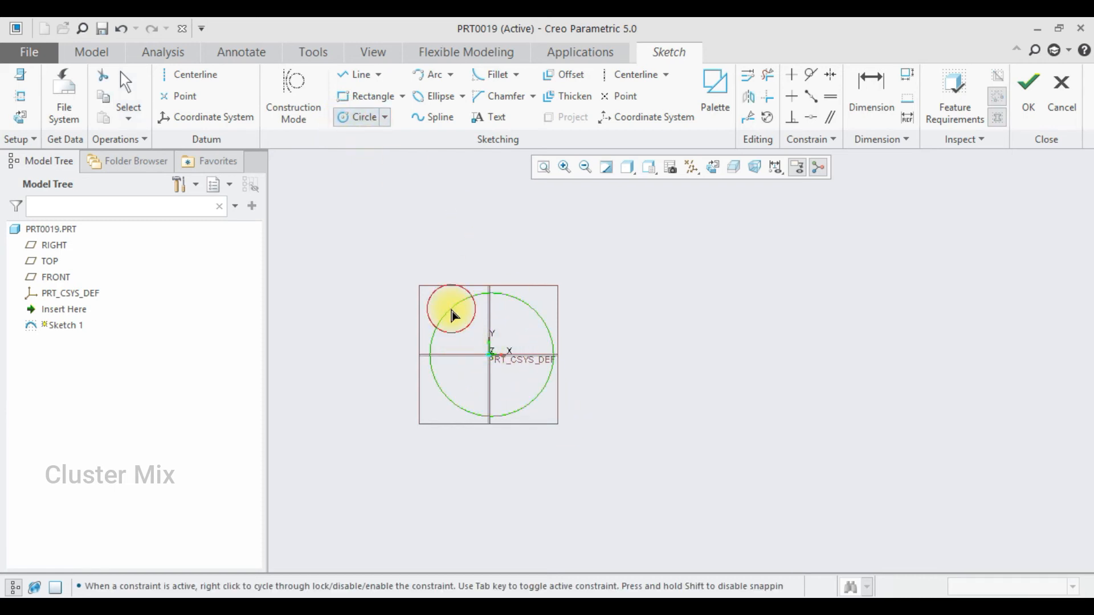
pyautogui.scroll(-4, 459, 314)
pyautogui.scroll(1, 618, 344)
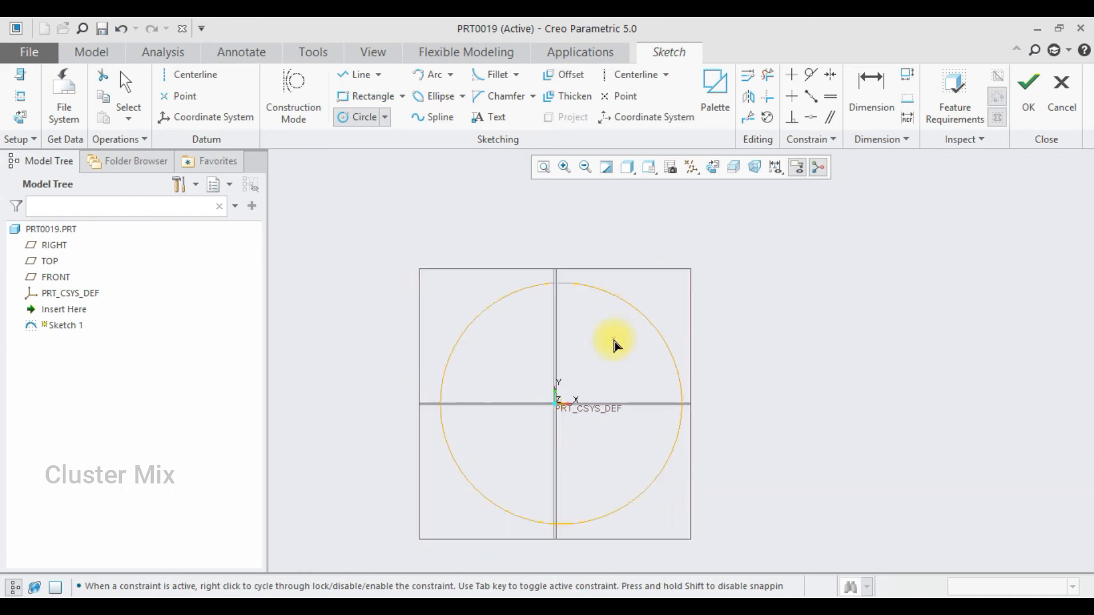
# Draw a line about 451 long, tangent to the circle, starting near its top and sloping slightly down to the right
pyautogui.click(352, 74)
pyautogui.click(577, 283)
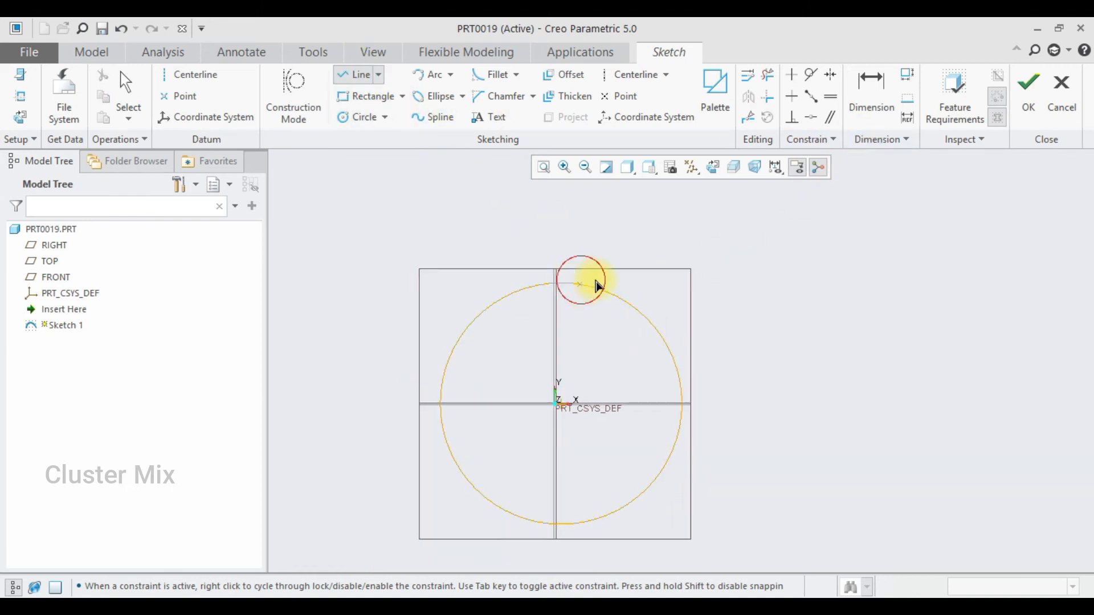
pyautogui.click(813, 349)
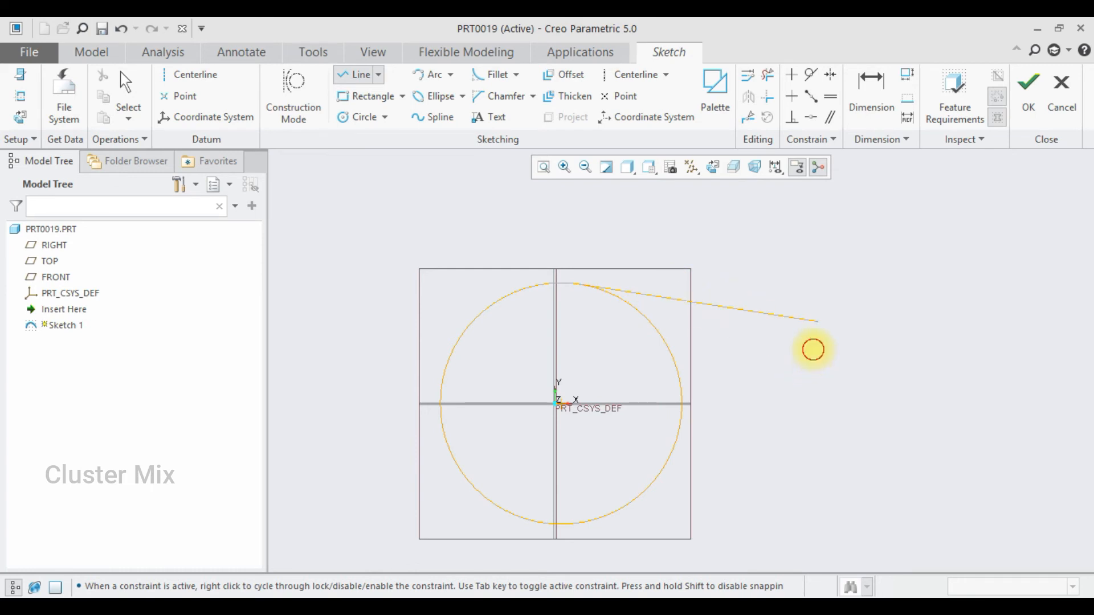
pyautogui.middleClick(812, 350)
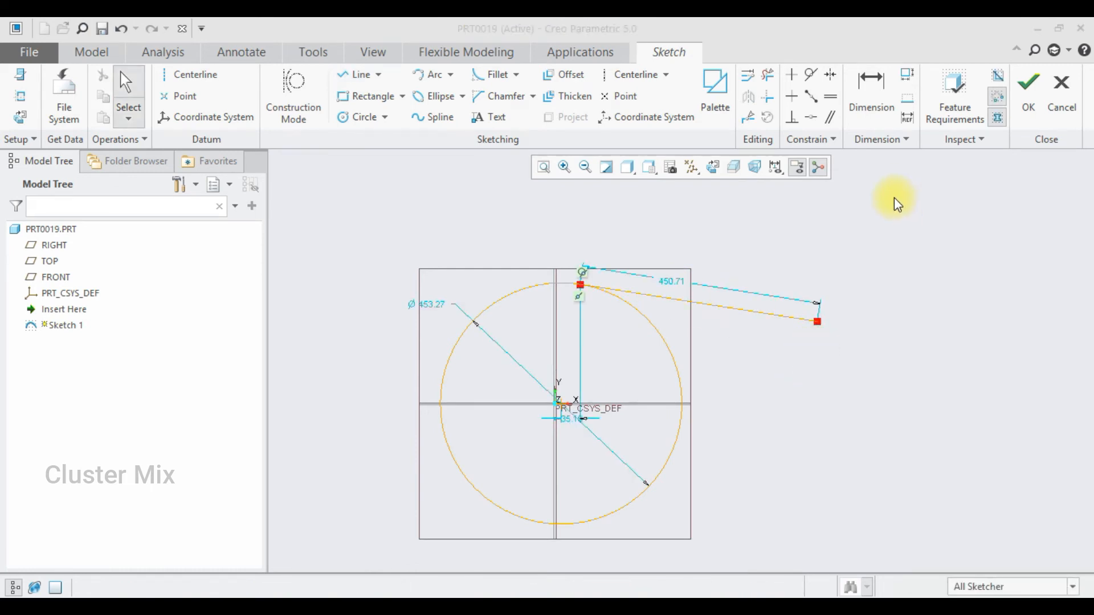
# Inspect the tangency point information between the line and the circle
pyautogui.click(946, 139)
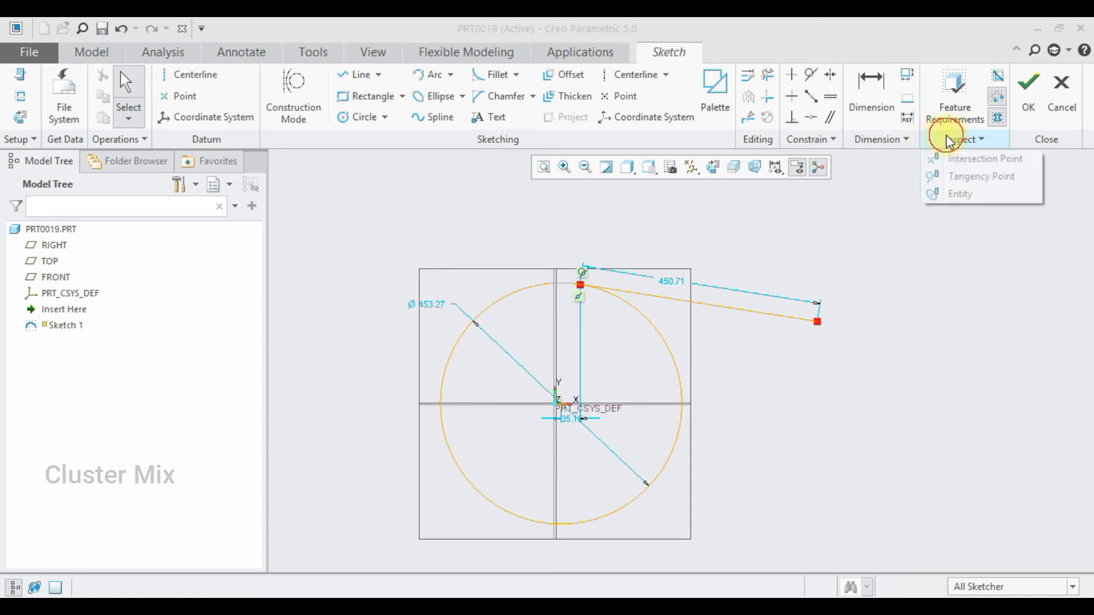
pyautogui.click(958, 183)
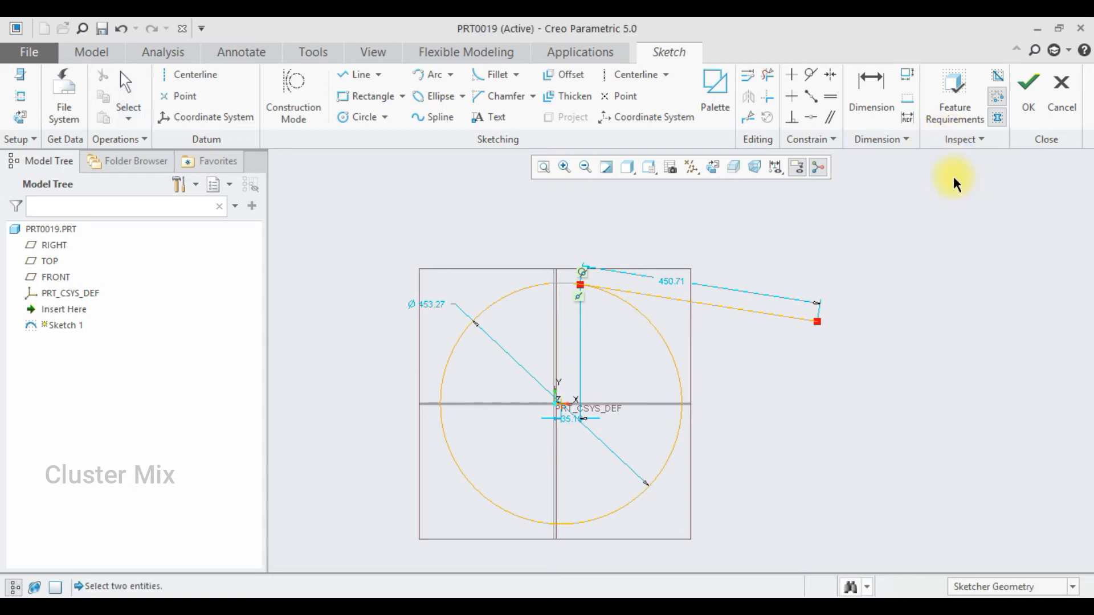
pyautogui.click(772, 313)
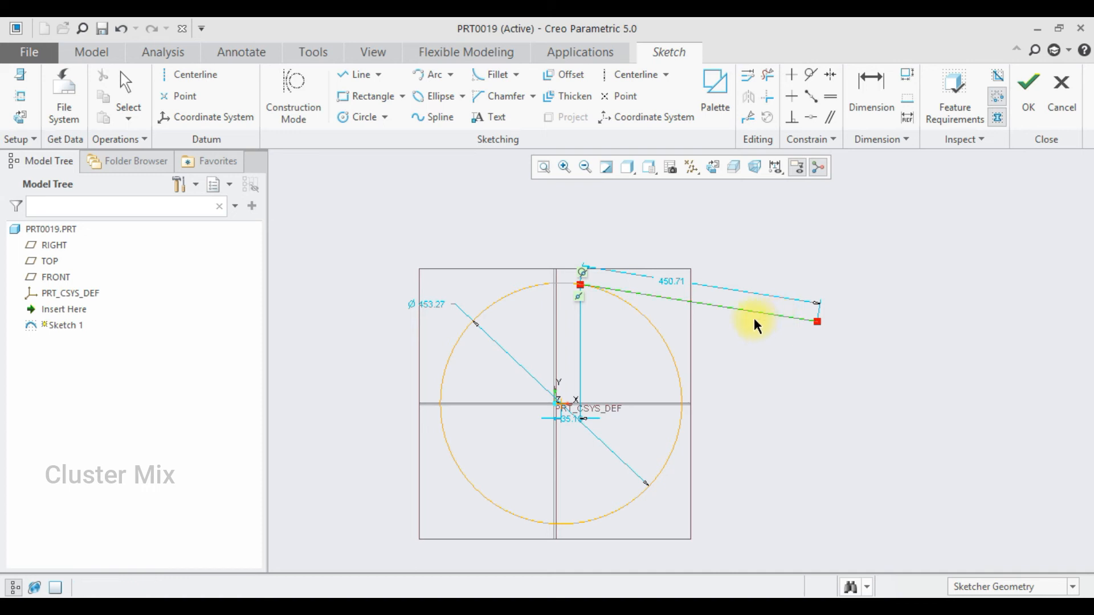
pyautogui.click(673, 355)
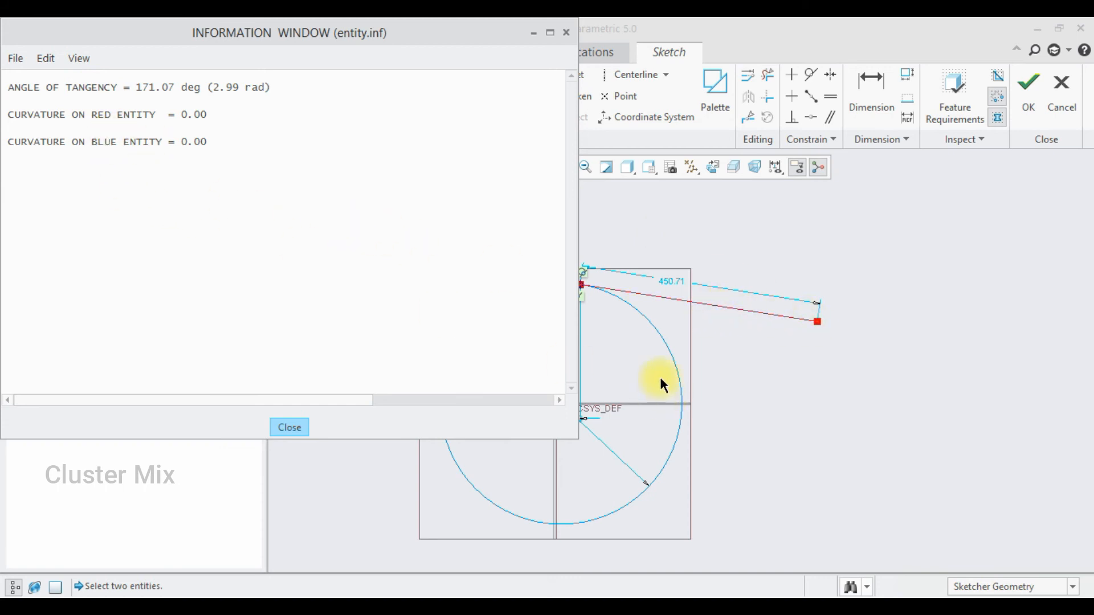
pyautogui.click(289, 426)
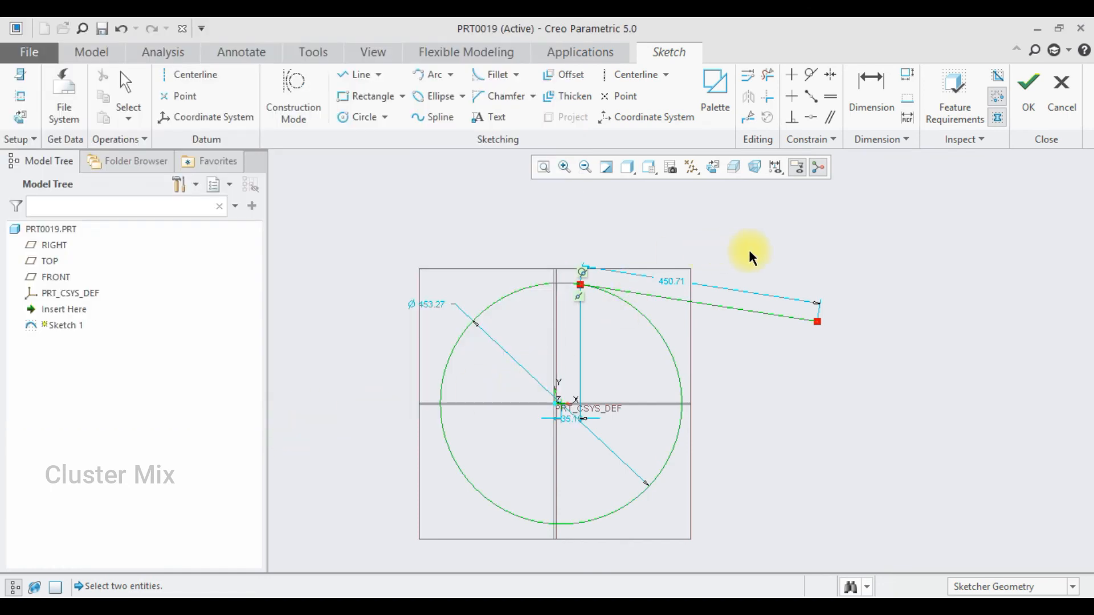
pyautogui.press('Escape')
# Delete the tangent line and inspect the entity information of the remaining circle
pyautogui.click(735, 313)
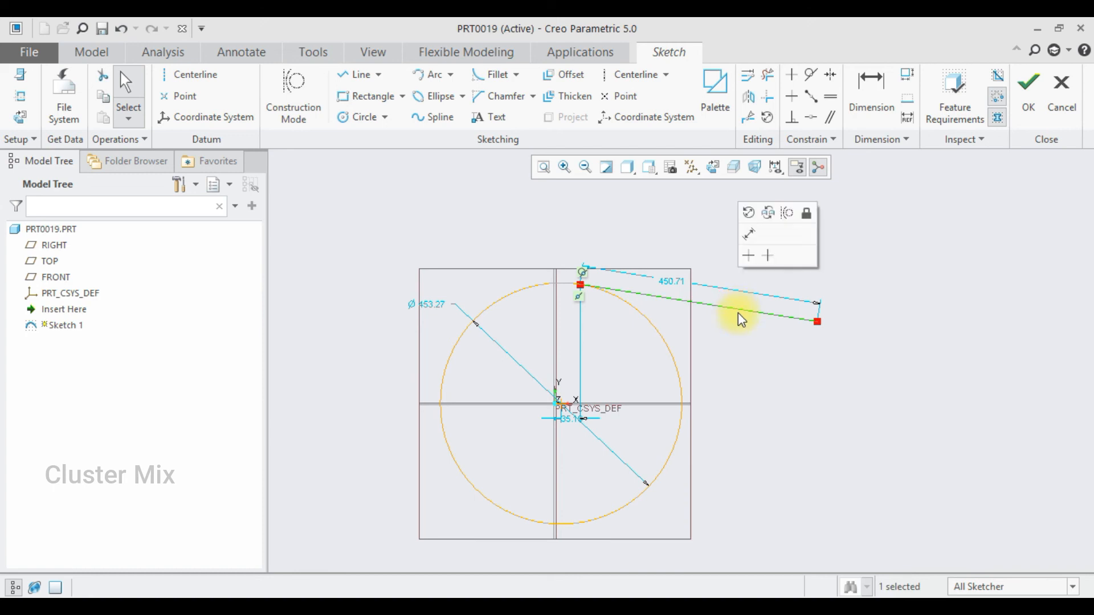
pyautogui.press('Delete')
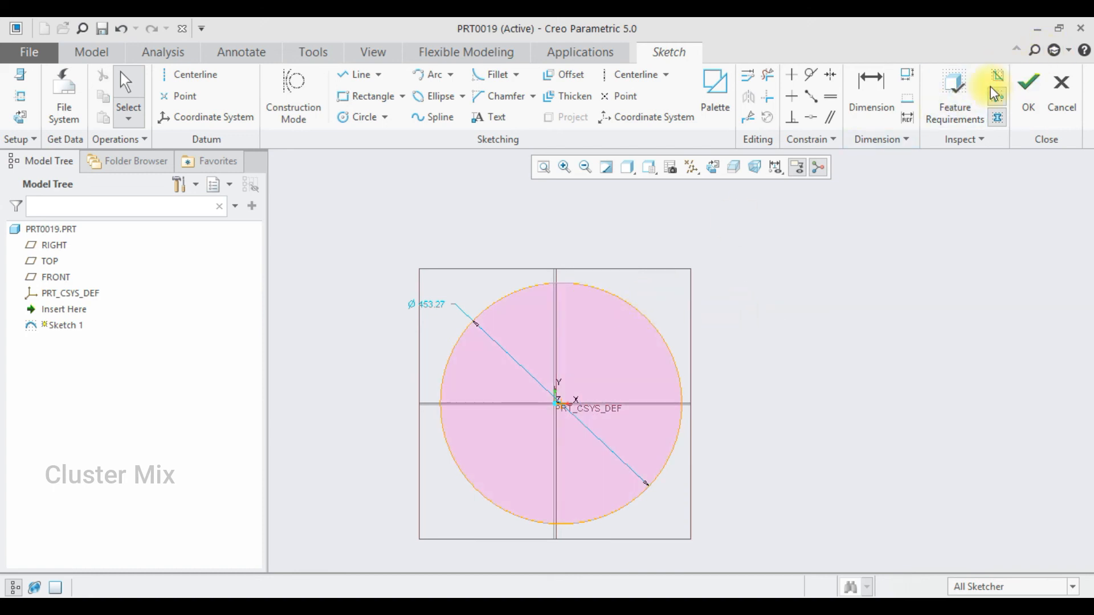
pyautogui.click(945, 142)
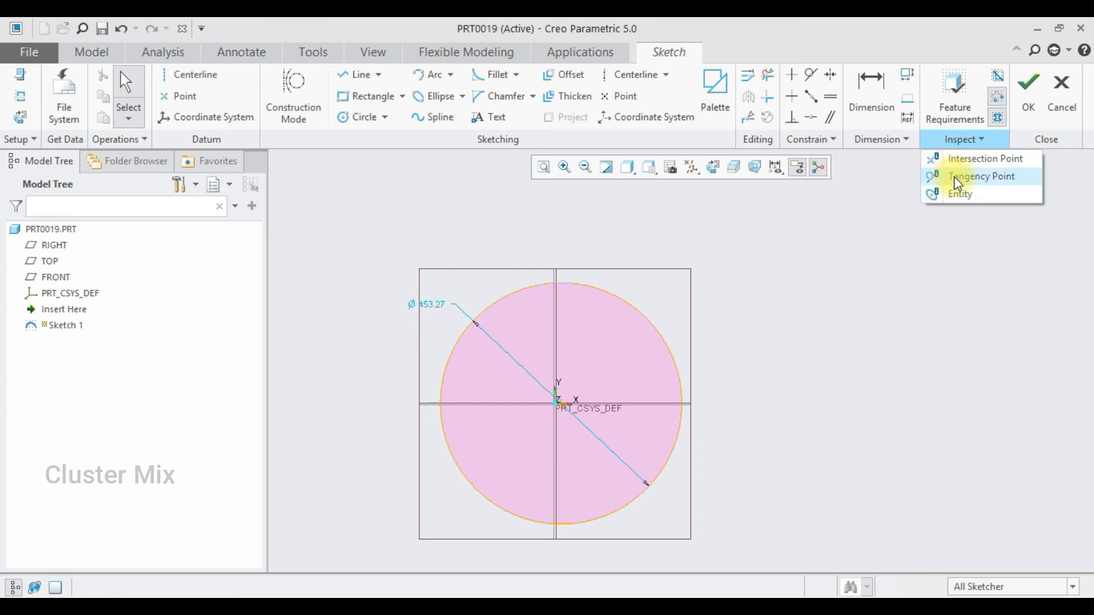
pyautogui.click(950, 191)
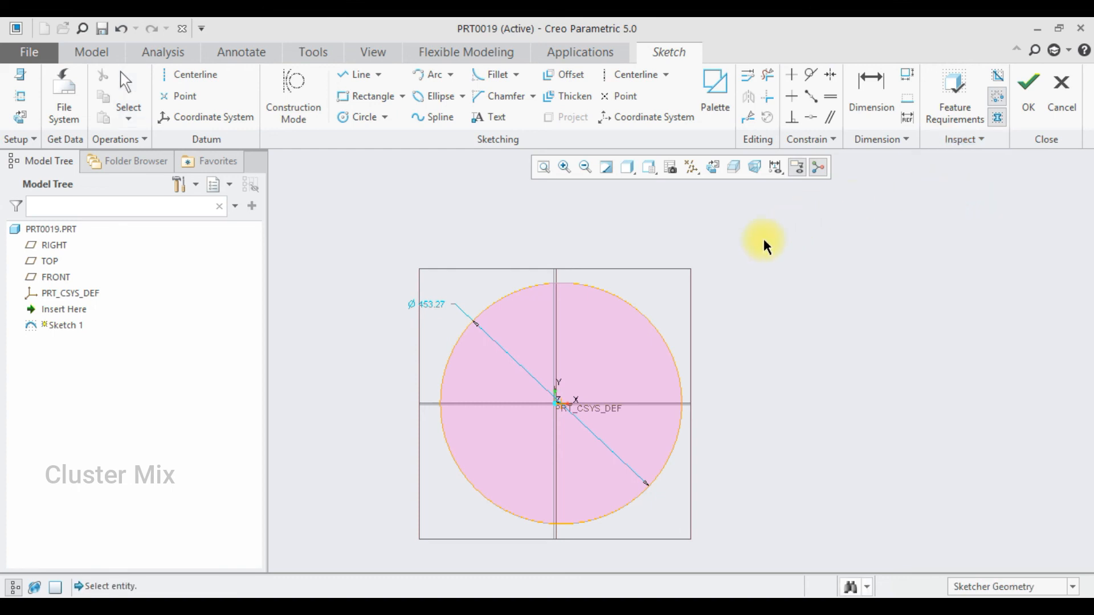
pyautogui.click(636, 308)
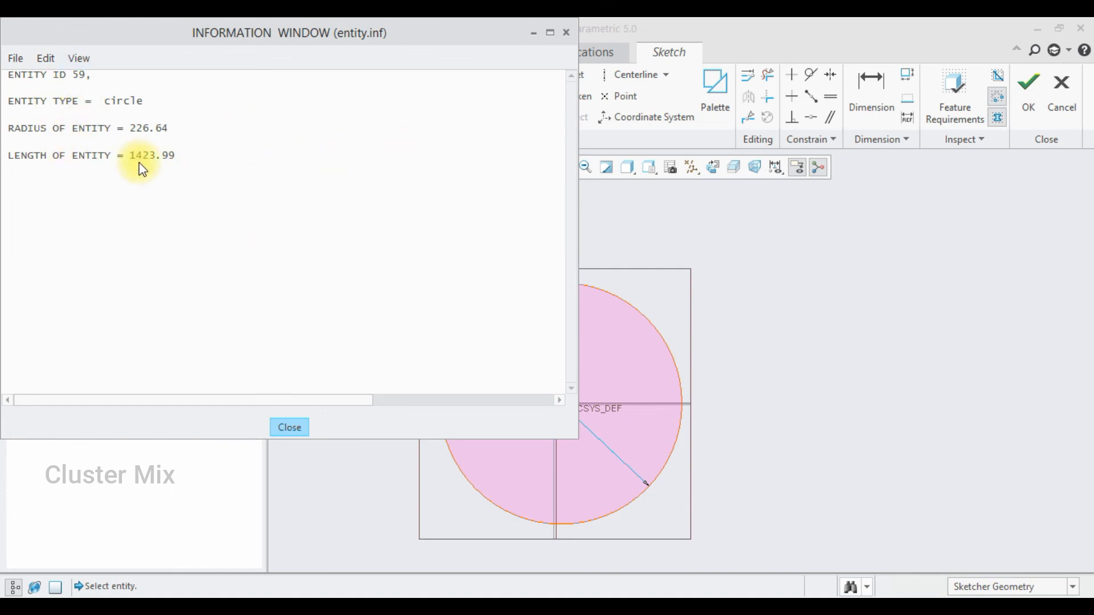
pyautogui.click(288, 429)
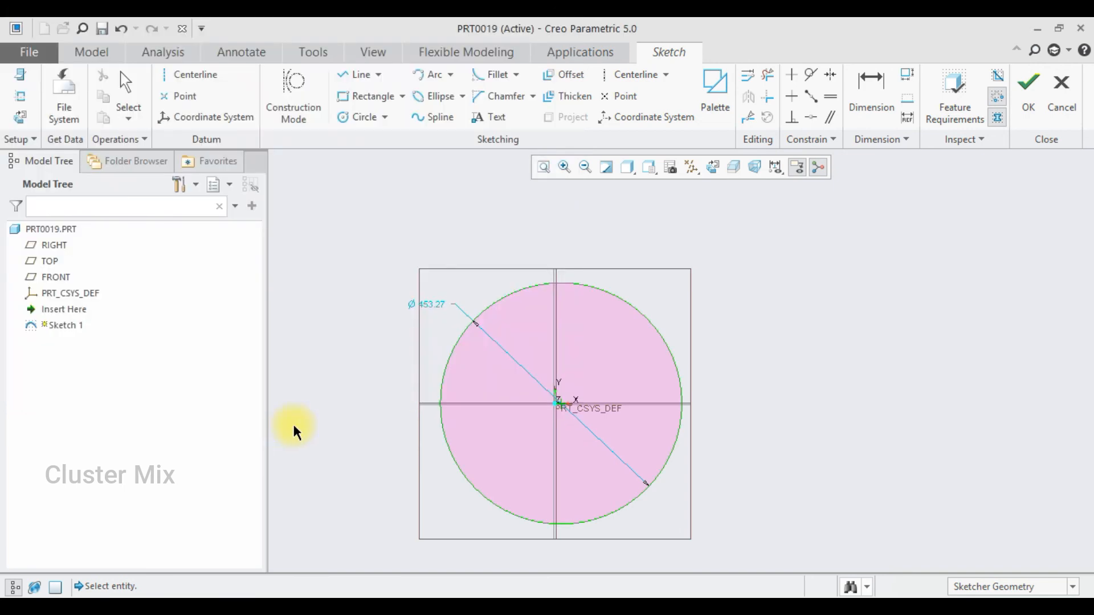
# Check the circle sketch against the feature requirements
pyautogui.click(957, 93)
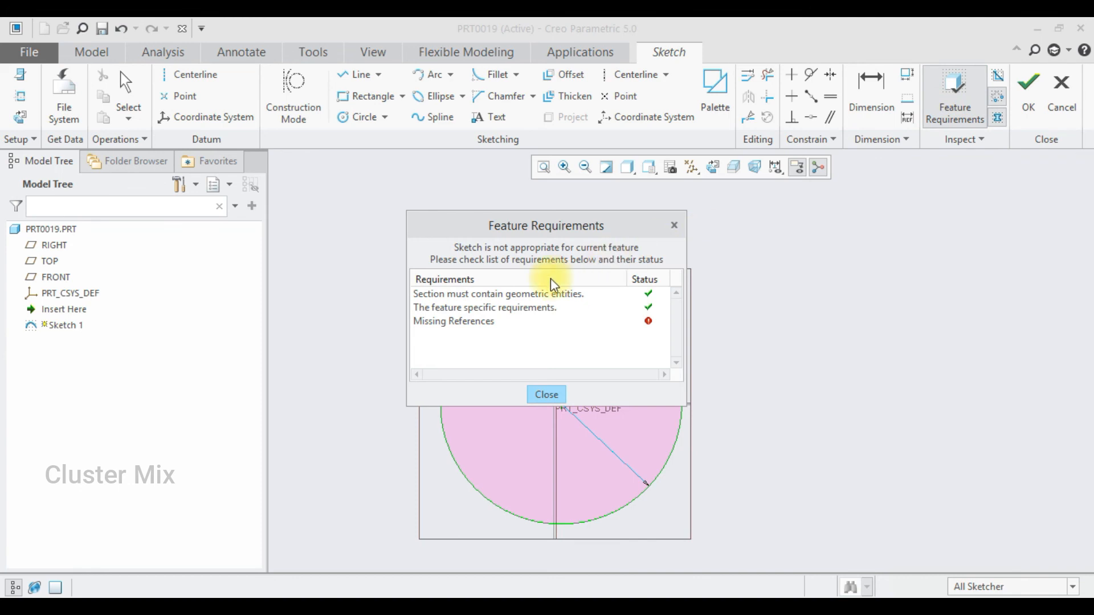